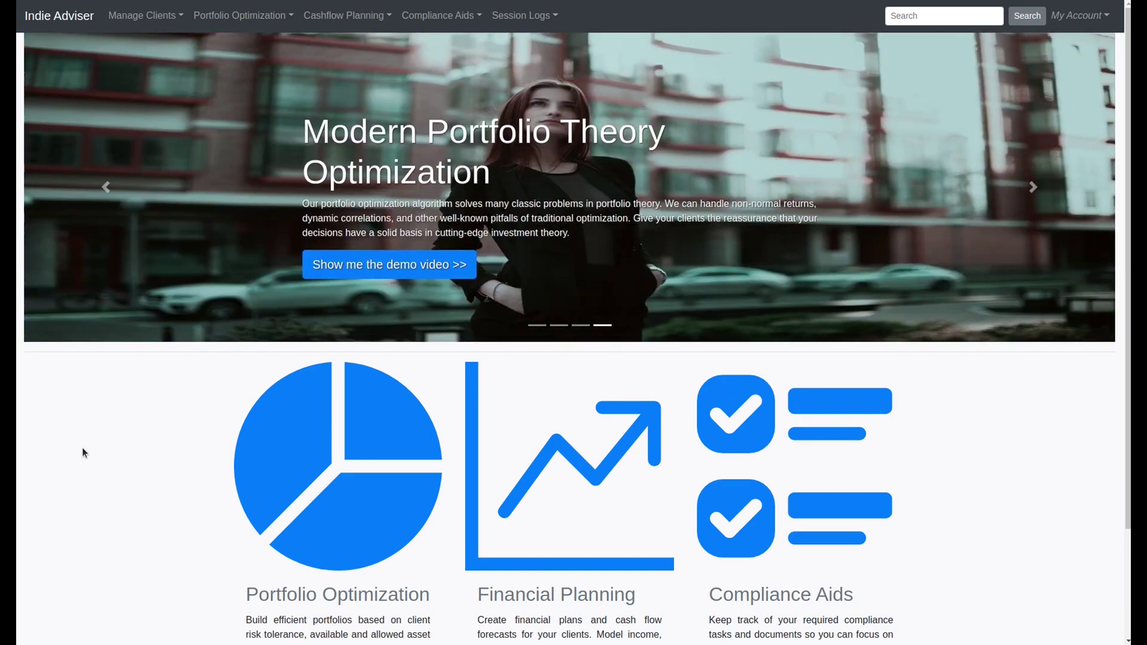
Step: Open the demo client's page through the client list and review the profile information, financials, addresses and holdings
scroll(83, 452, "down", 3)
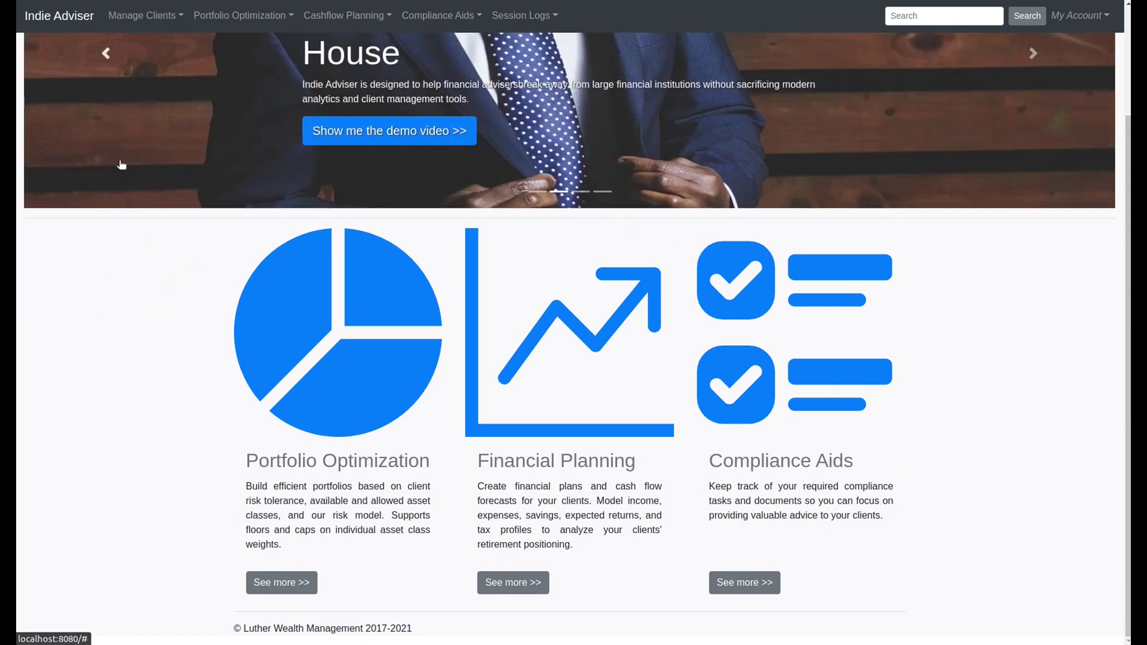
left_click(152, 16)
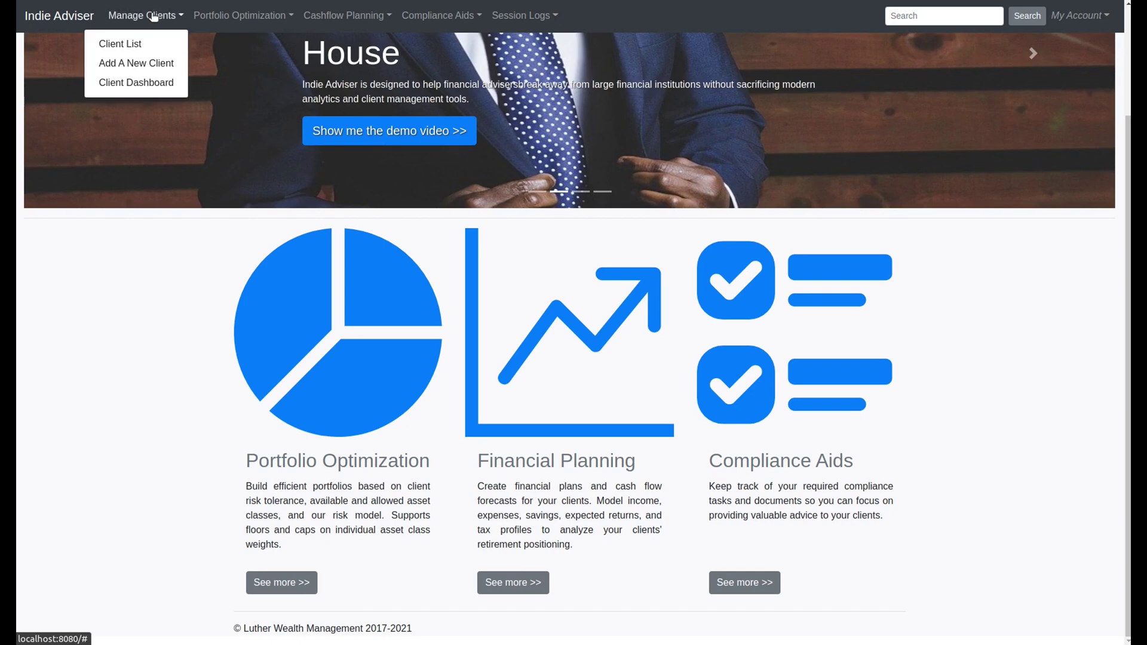
left_click(138, 43)
left_click(402, 112)
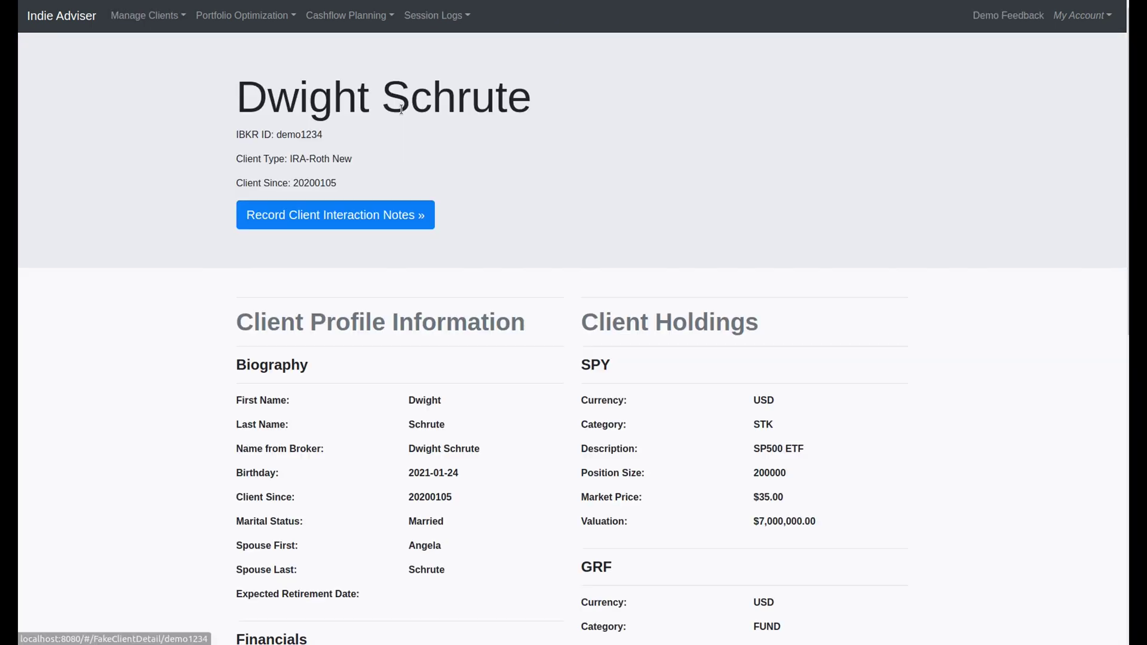
scroll(968, 328, "down", 5)
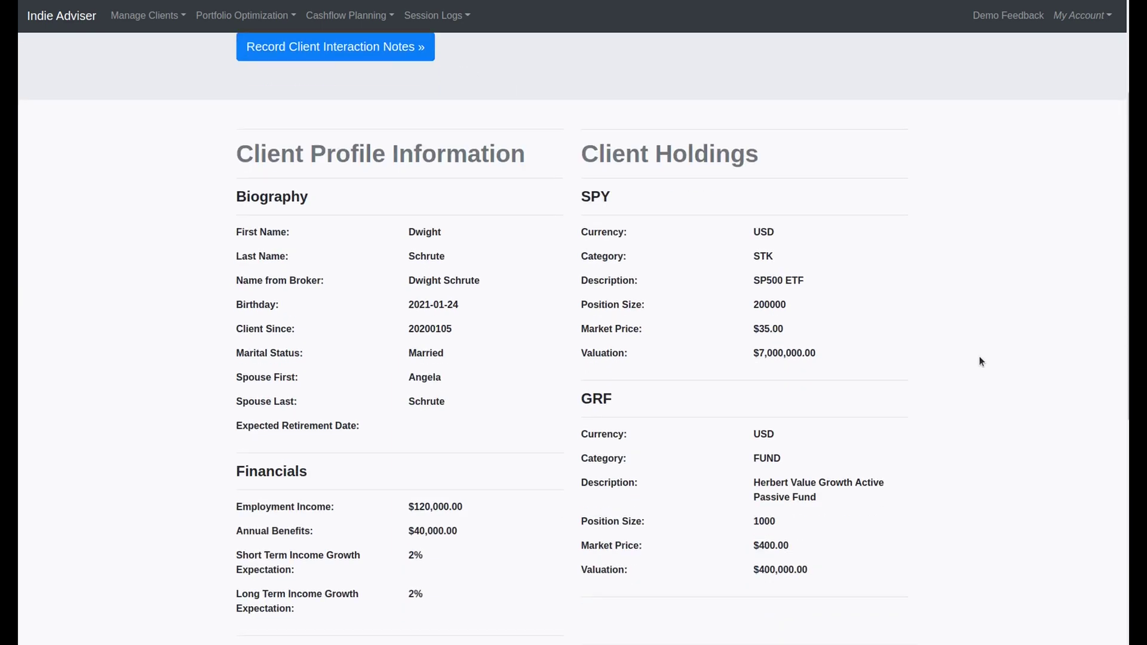
scroll(980, 361, "down", 5)
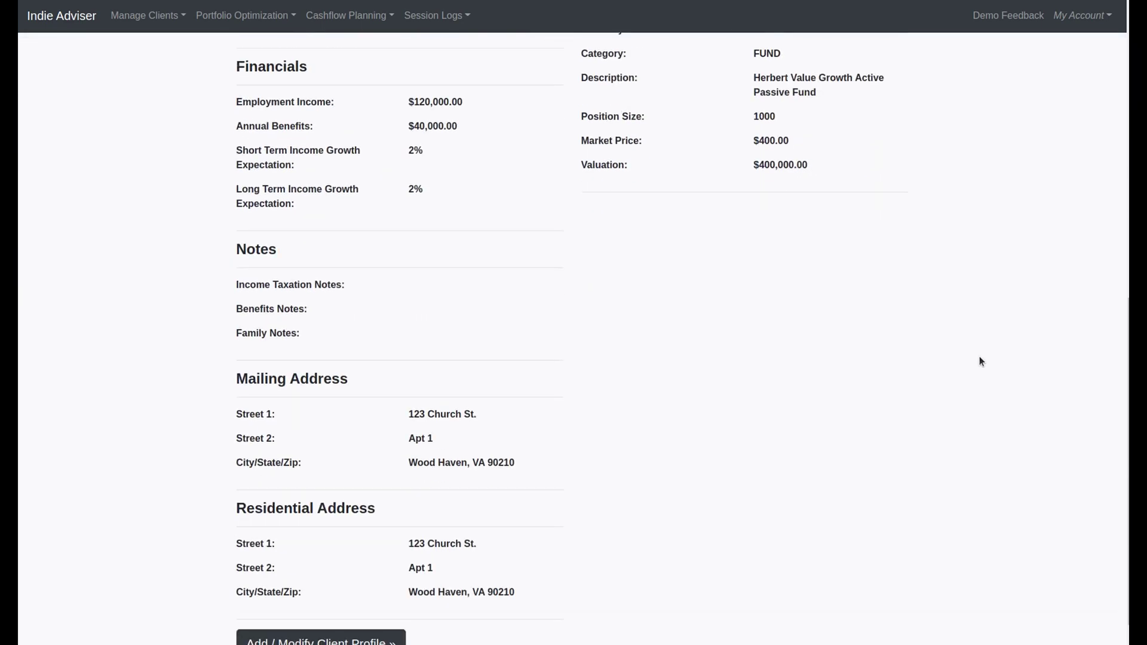
scroll(979, 362, "down", 1)
scroll(980, 360, "up", 10)
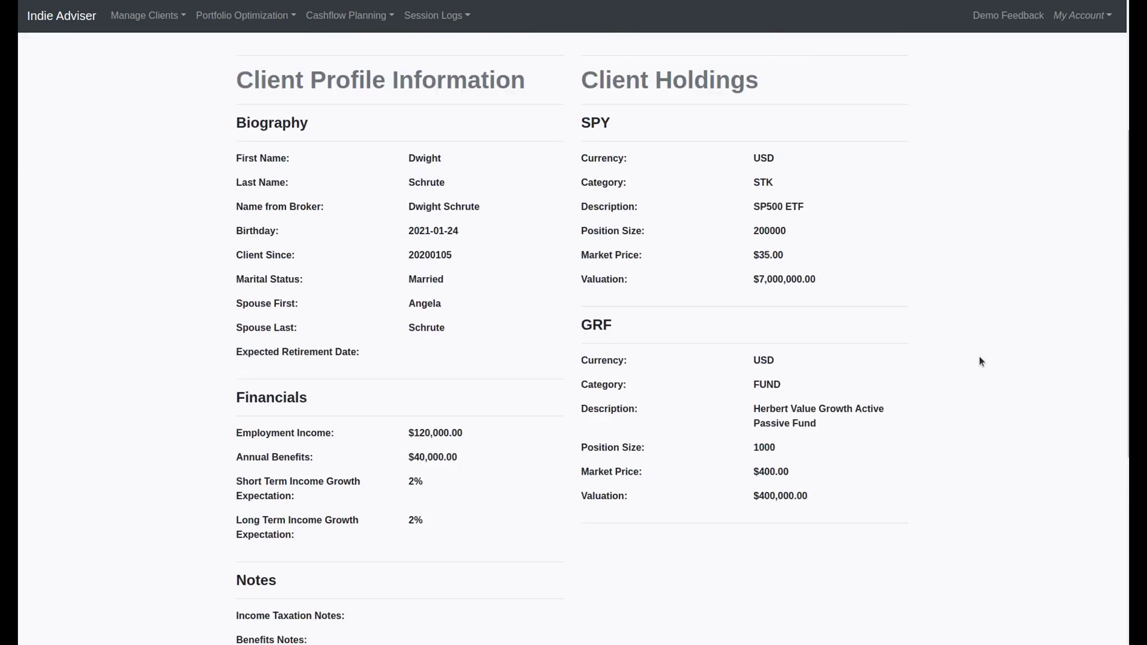
Step: Record a client interaction note: 30 minute 2020 tax strategy call, no allocation changes, full $6k Roth IRA contribution in Q1 at existing portfolio weights
left_click(406, 217)
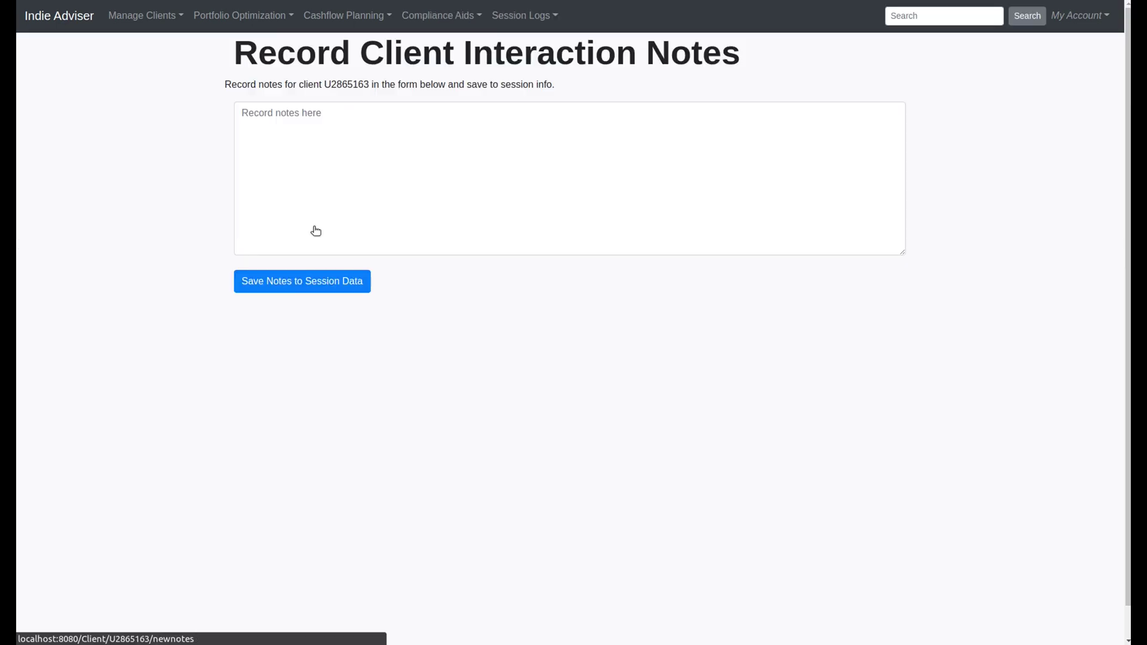
left_click(361, 122)
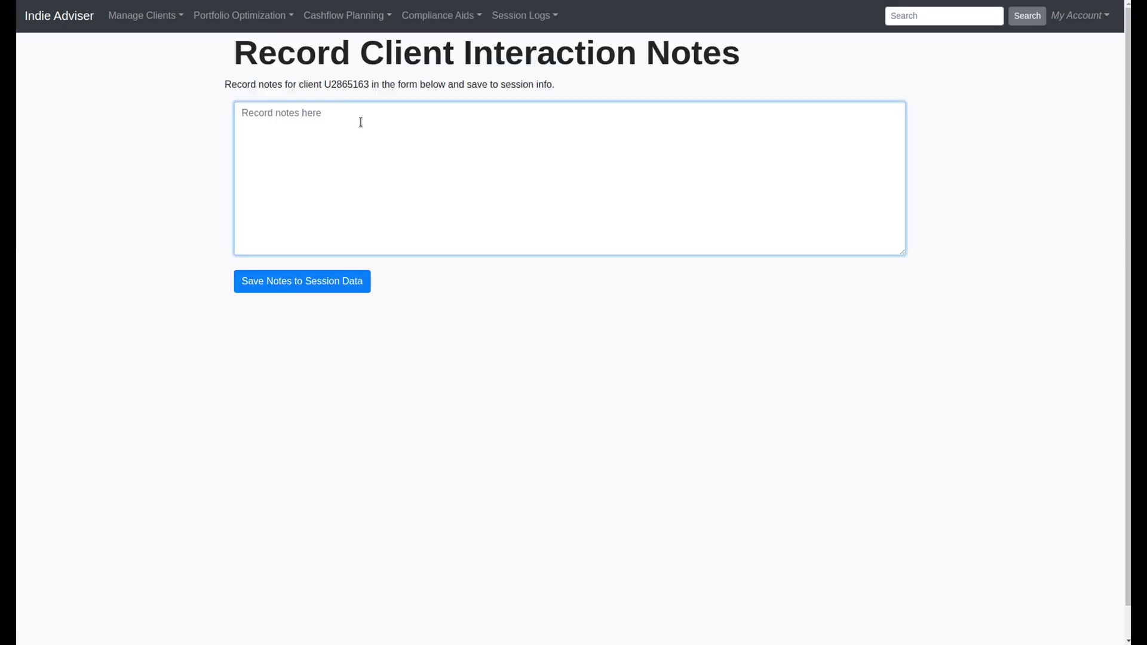
type("Had 30 minute call to discuss 2020 tax strategy. No changes to existing allocation recommended. Will contribute full $6k in Q1 to Roth IRA account, allocated to existing portfolio weights.")
key("Tab")
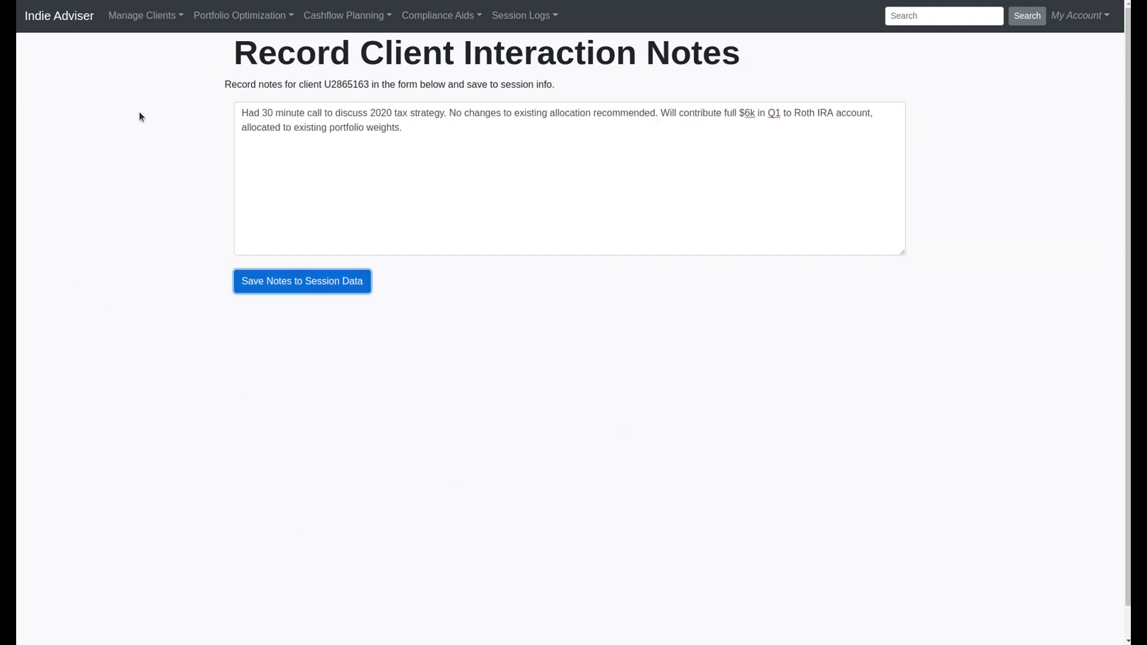
Step: Run the Advanced MPT optimizer with the default asset weight constraints and save the efficient frontier to the session
left_click(237, 21)
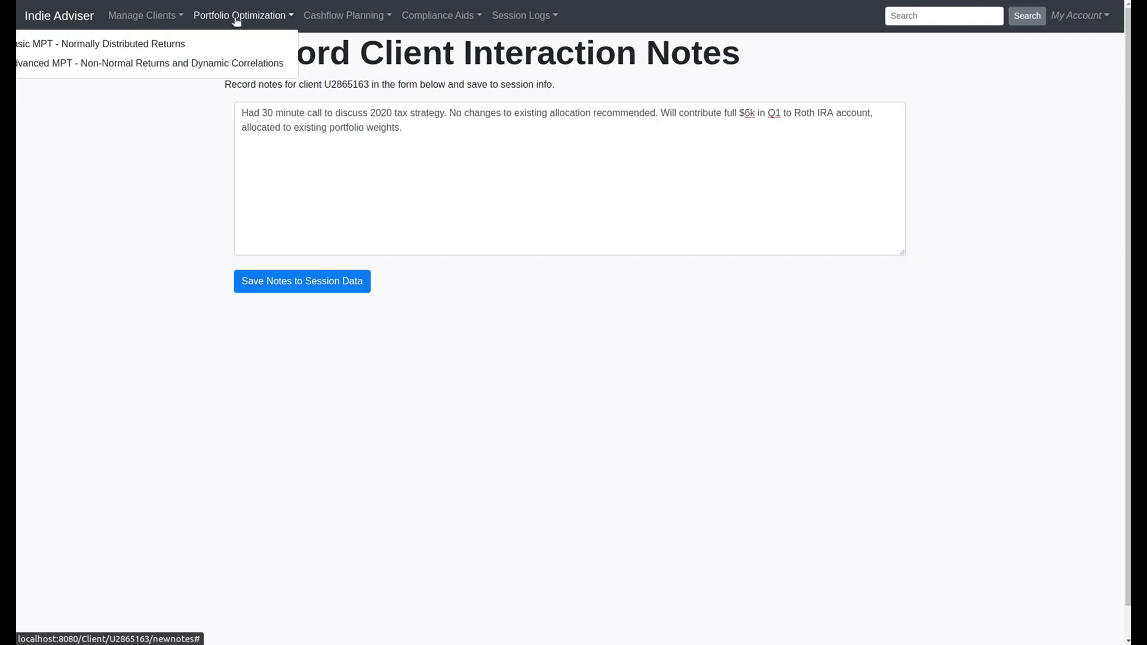
left_click(170, 64)
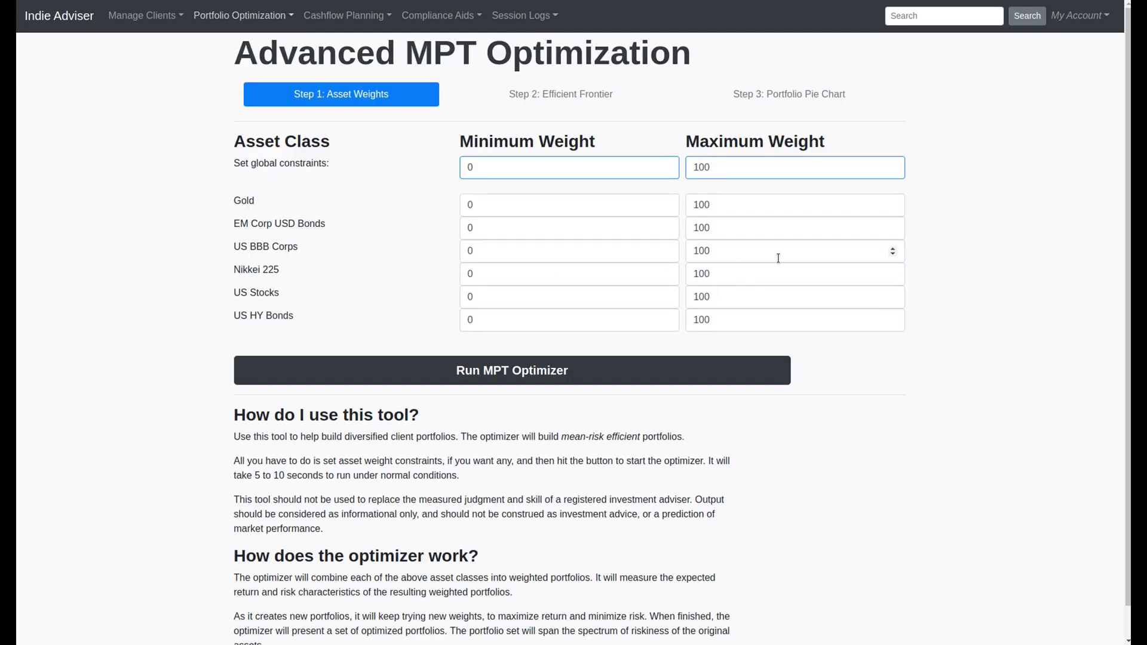
left_click(876, 254)
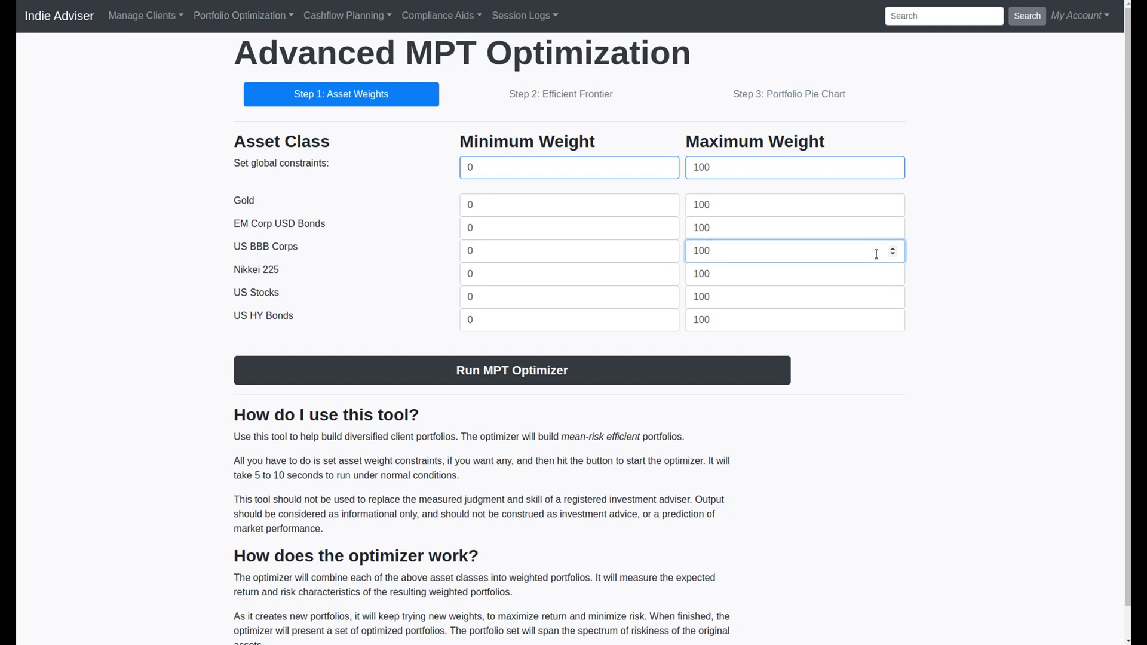
scroll(962, 335, "down", 1)
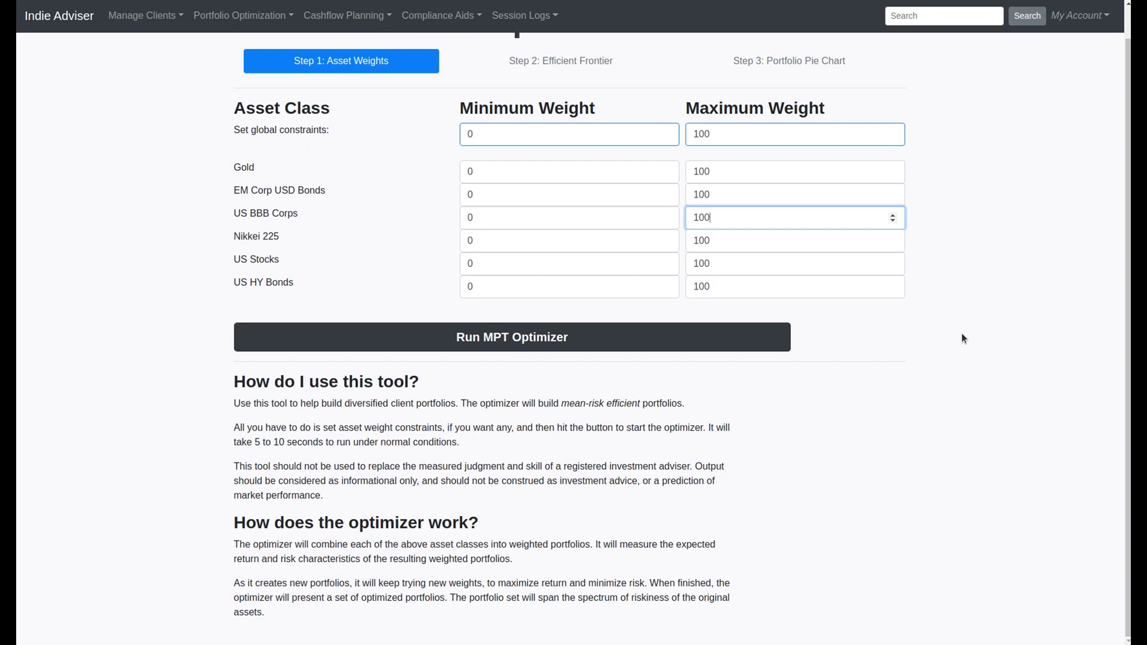
scroll(962, 334, "up", 1)
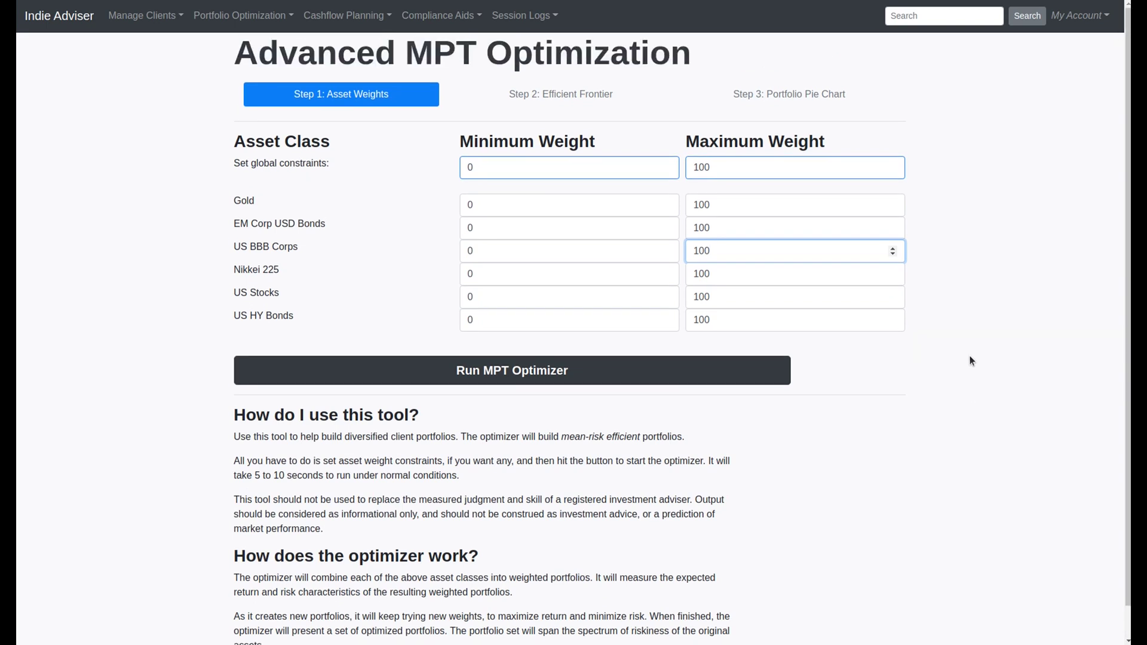
left_click(666, 376)
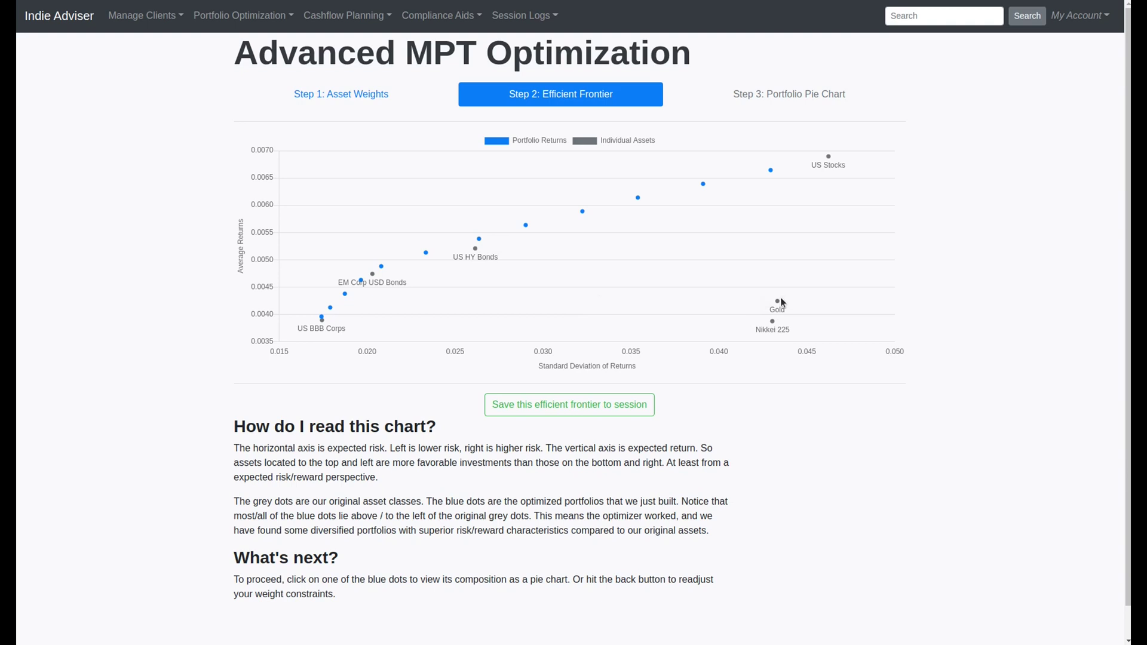
left_click(616, 410)
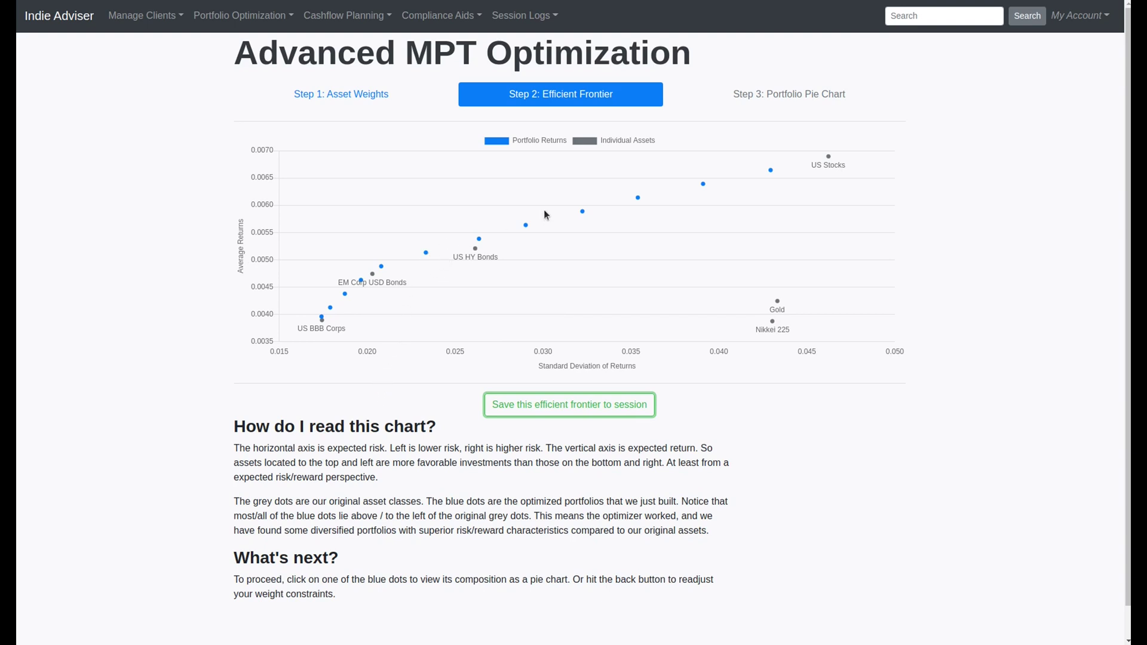
Step: View the composition of the optimized portfolio near 0.032 standard deviation on the efficient frontier and add that portfolio to the advising session
left_click(581, 212)
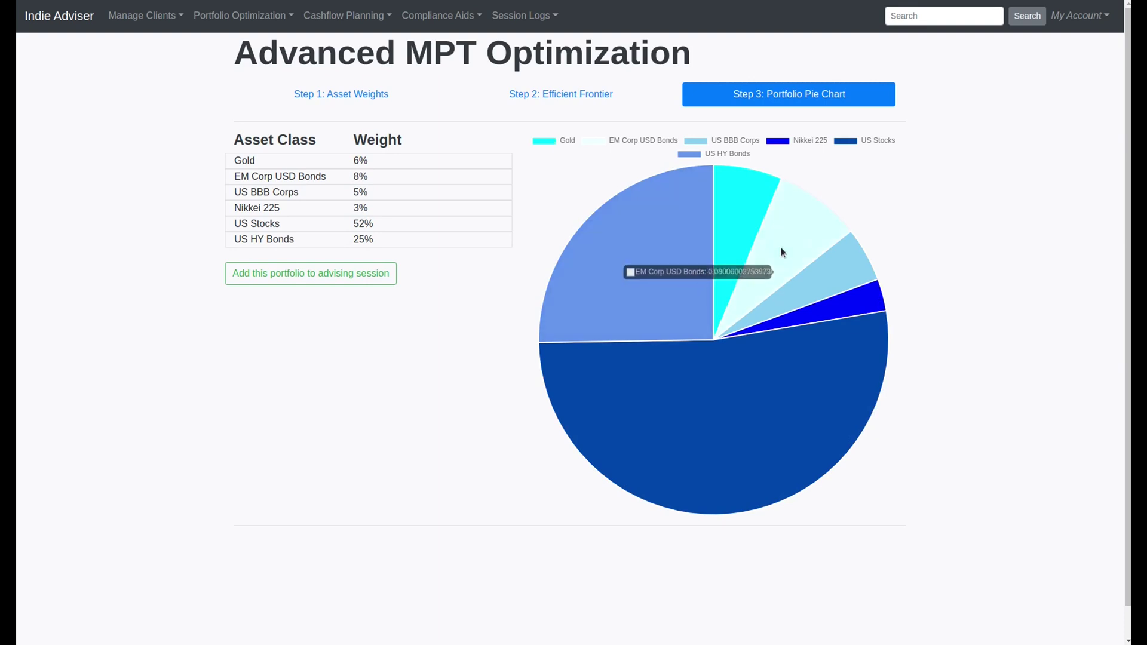
mouse_move(849, 279)
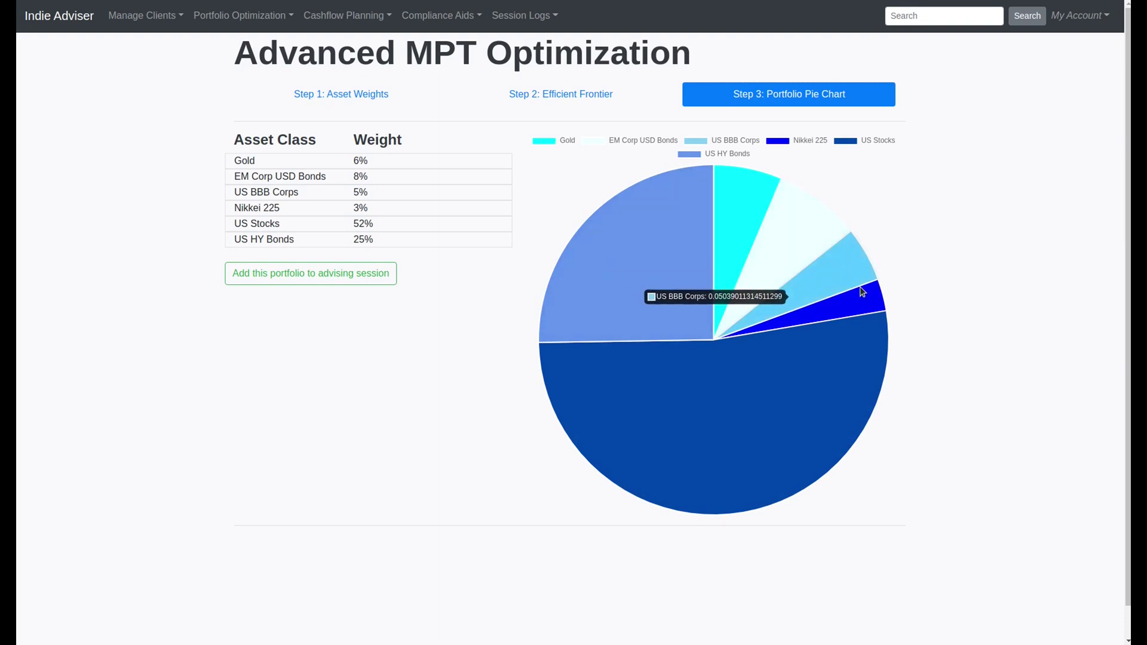
mouse_move(822, 423)
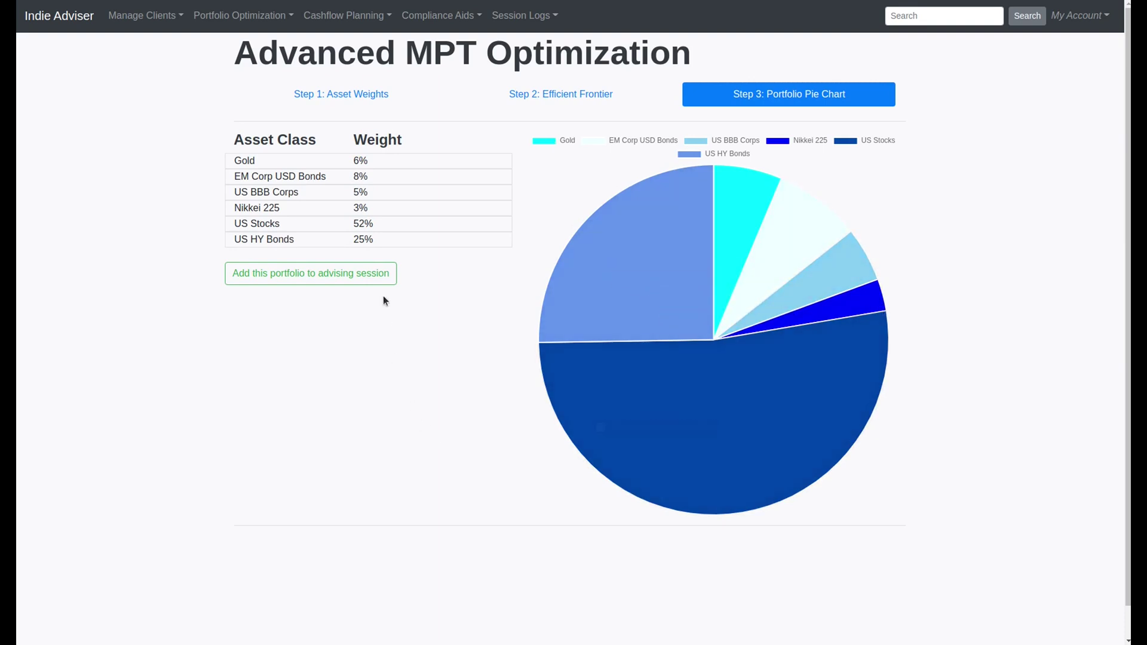
left_click(379, 275)
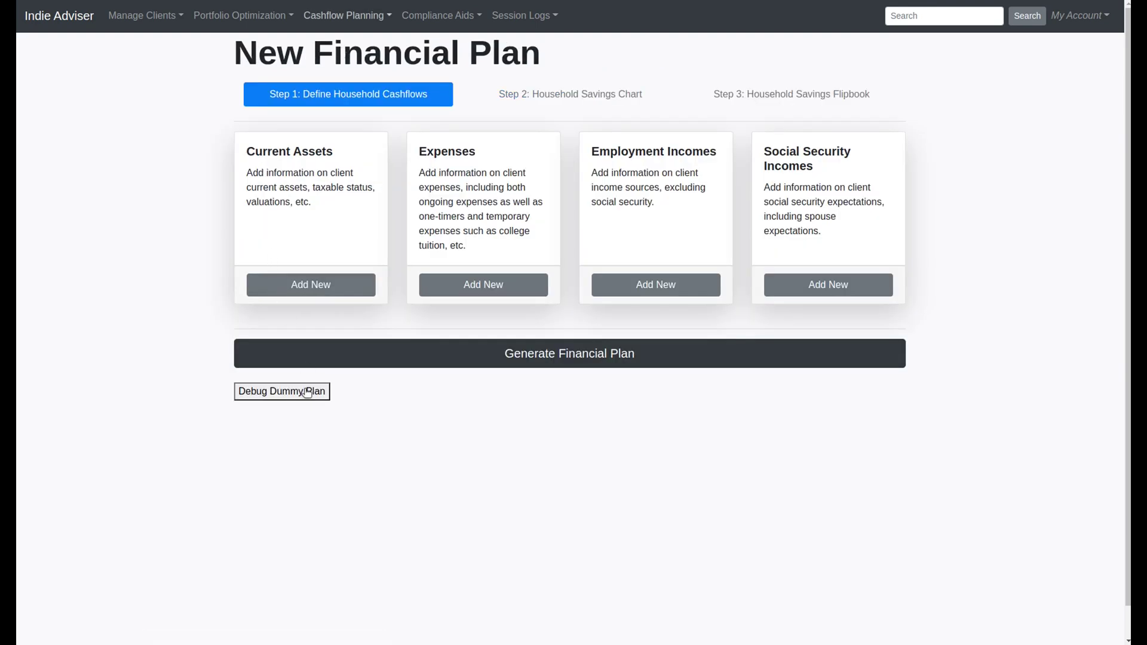
Step: Fill the new financial plan with the dummy plan data and start an employment income named Side Hustle with a starting amount of 25000
left_click(302, 392)
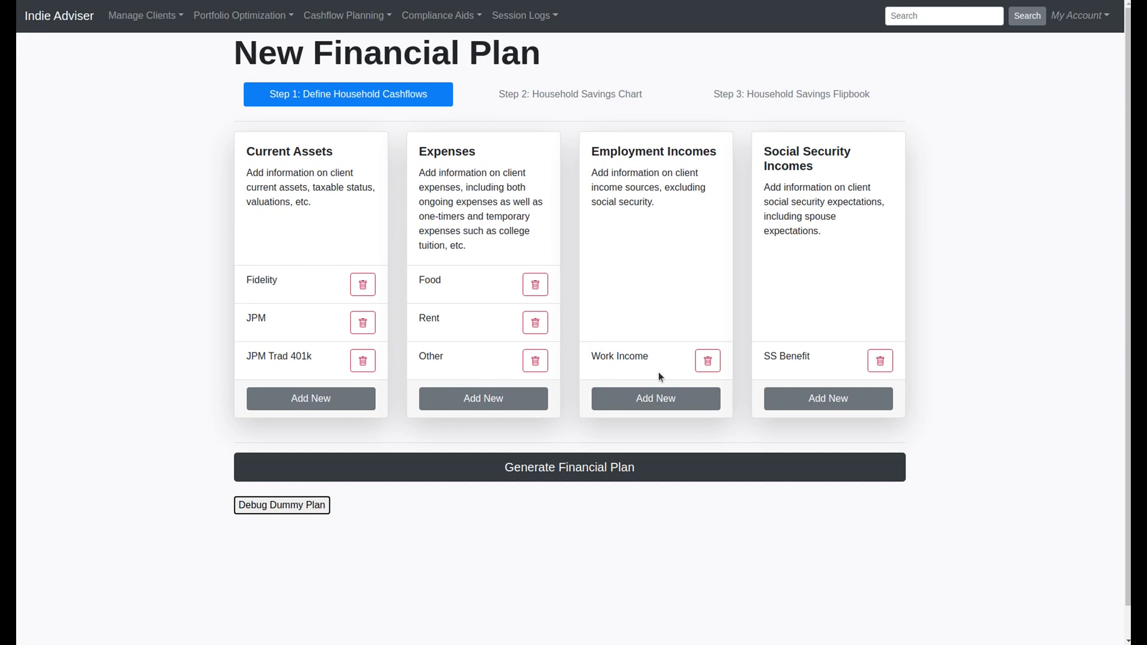
left_click(681, 400)
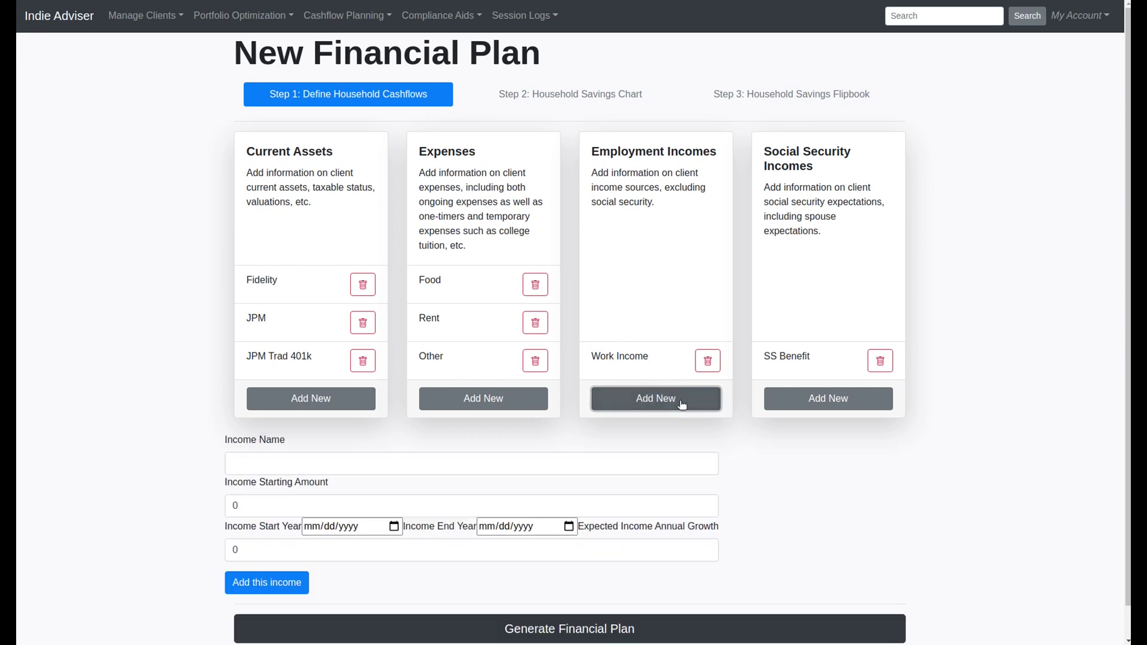
scroll(522, 439, "down", 1)
left_click(503, 423)
type("S")
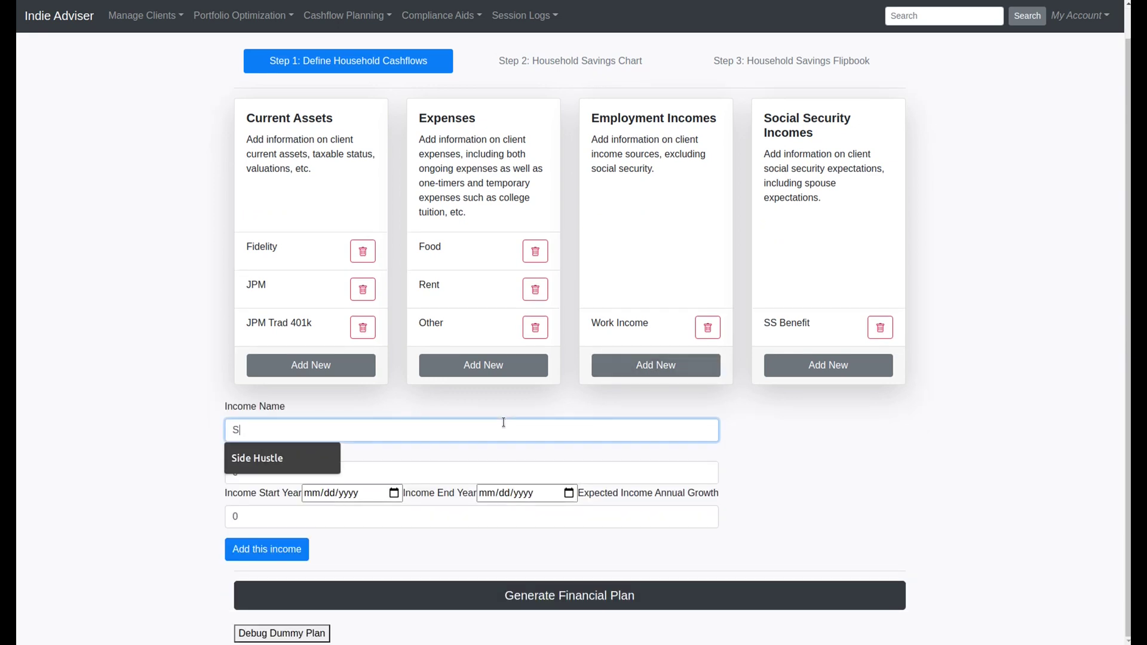
key("Down")
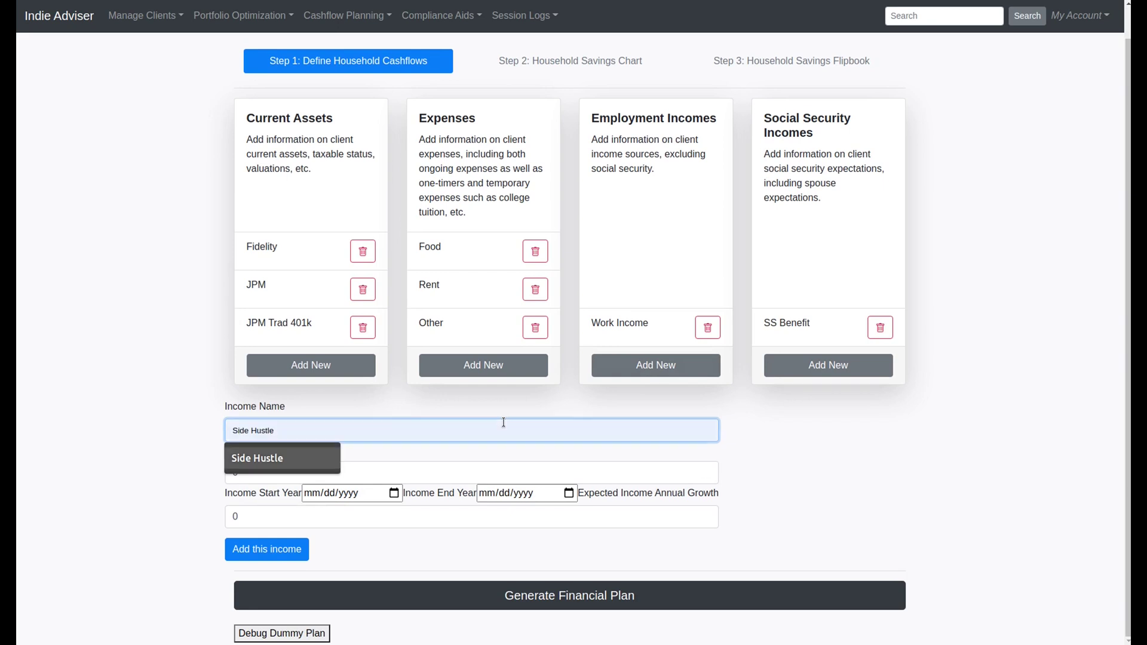
key("Tab")
type("25000")
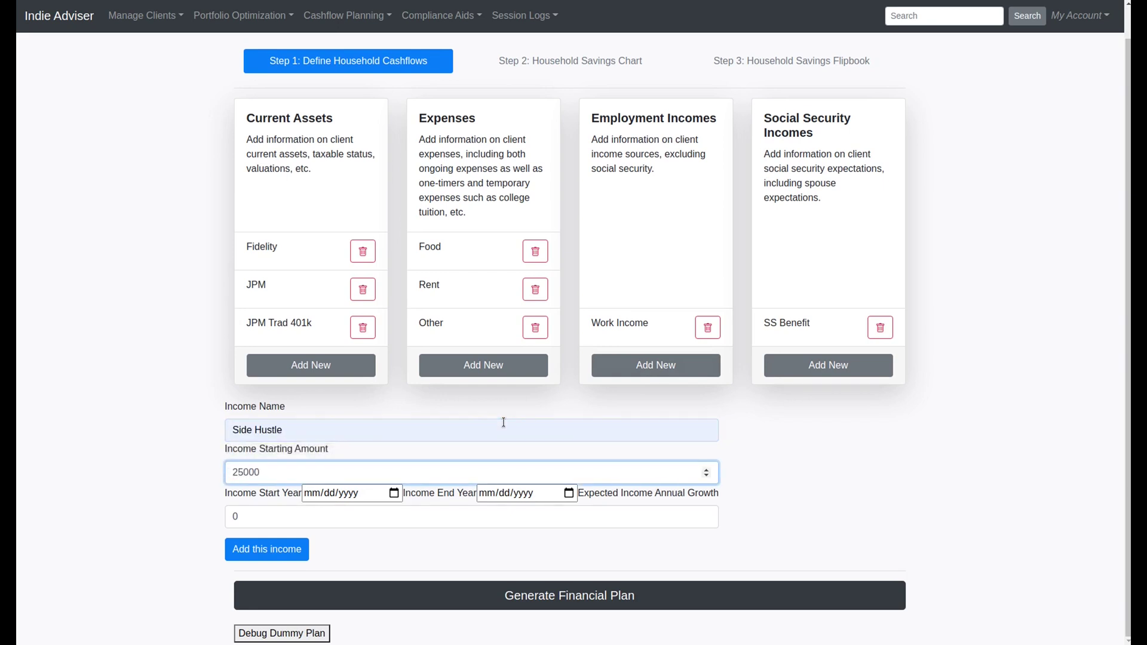
Step: Set the Side Hustle income to run from 01/01/2020 to 01/01/2030 with 0.02 expected annual growth and add it to the plan
key("Tab")
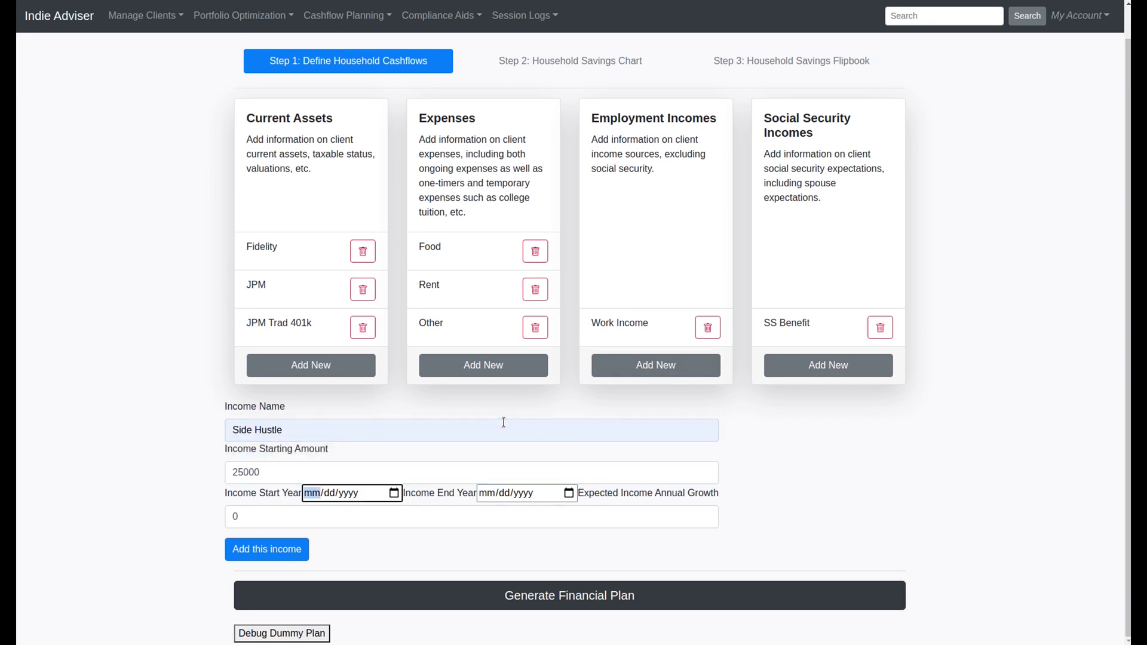
type("01012020")
key("Tab")
type("01/")
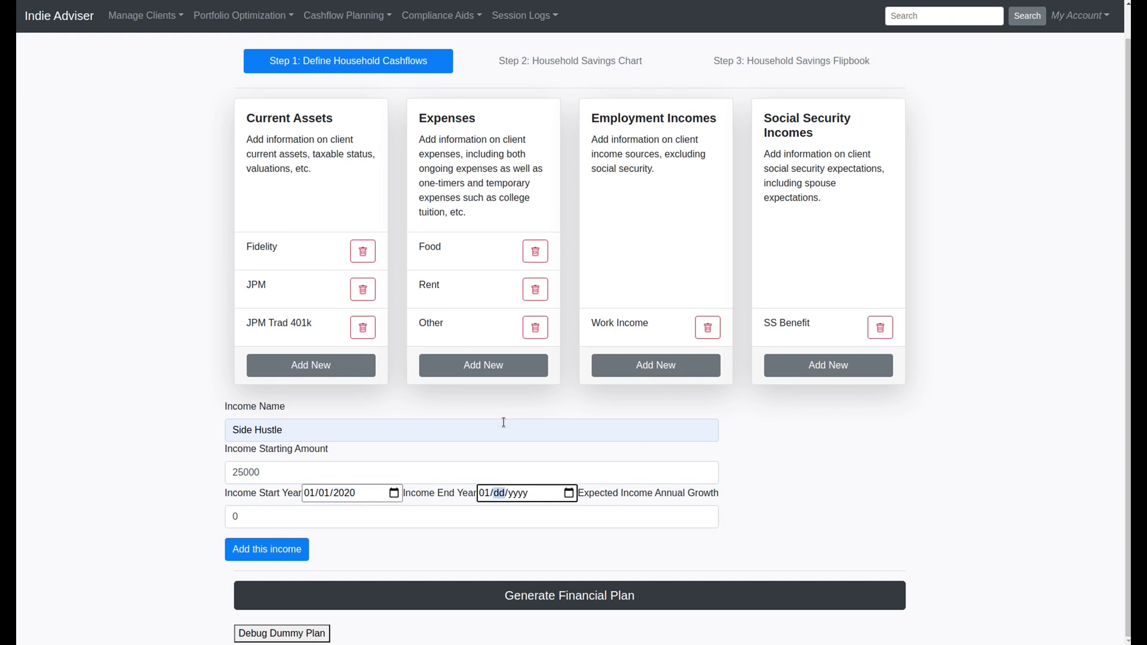
type("01/2030")
key("Tab")
type("0.02")
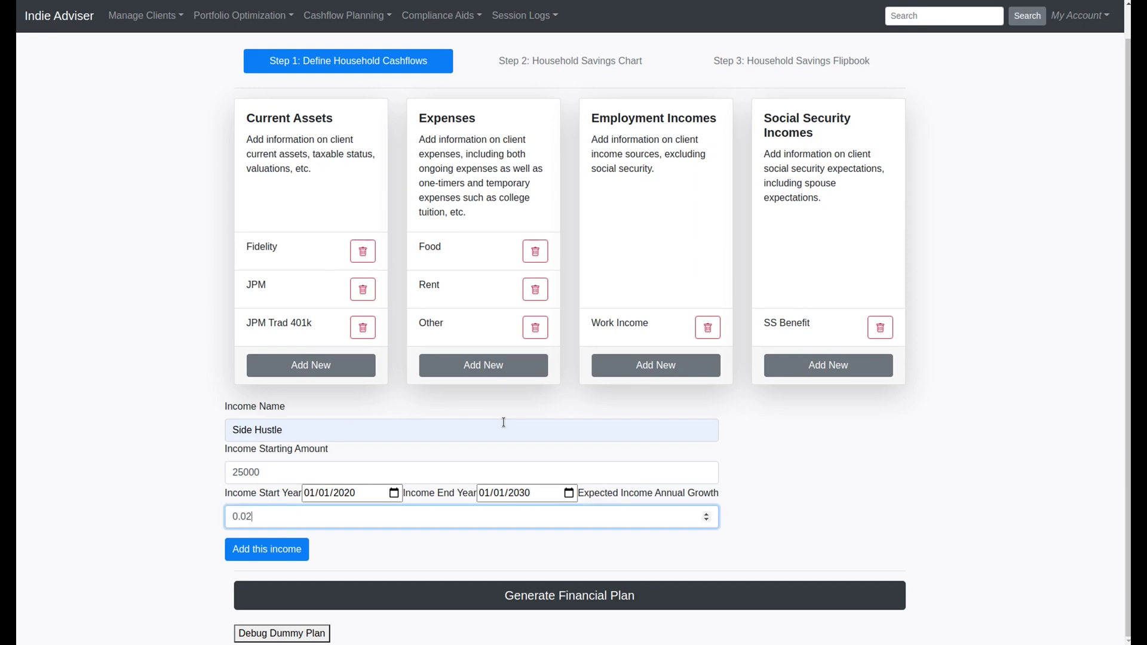
left_click(294, 549)
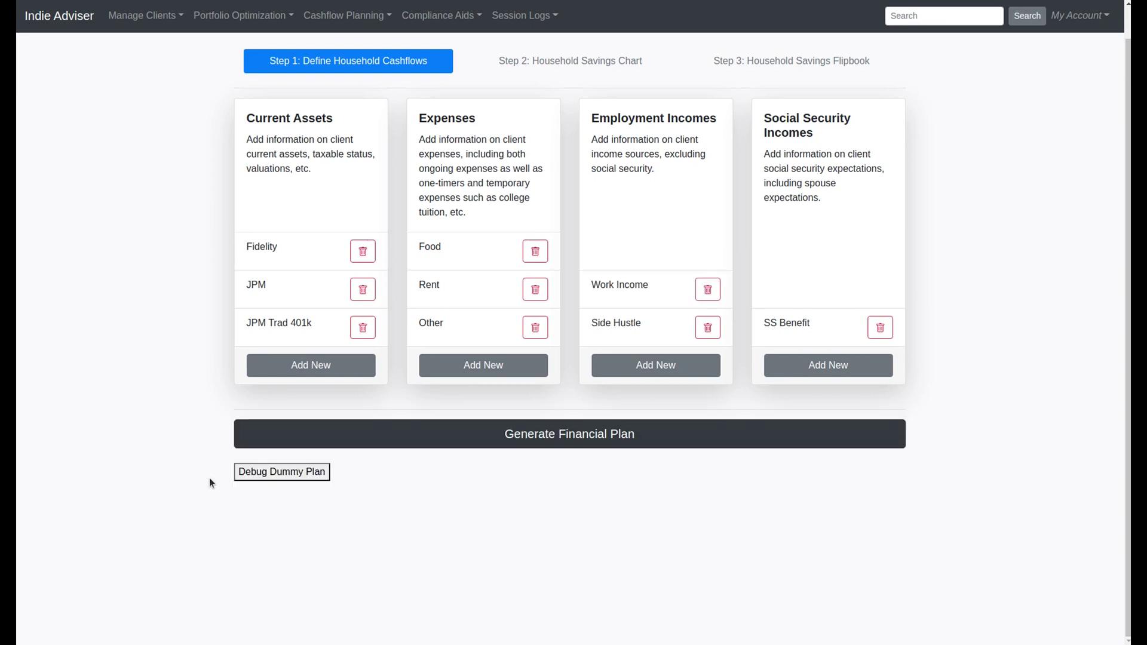
Step: Generate the financial plan and save its household savings chart to the current session
left_click(295, 443)
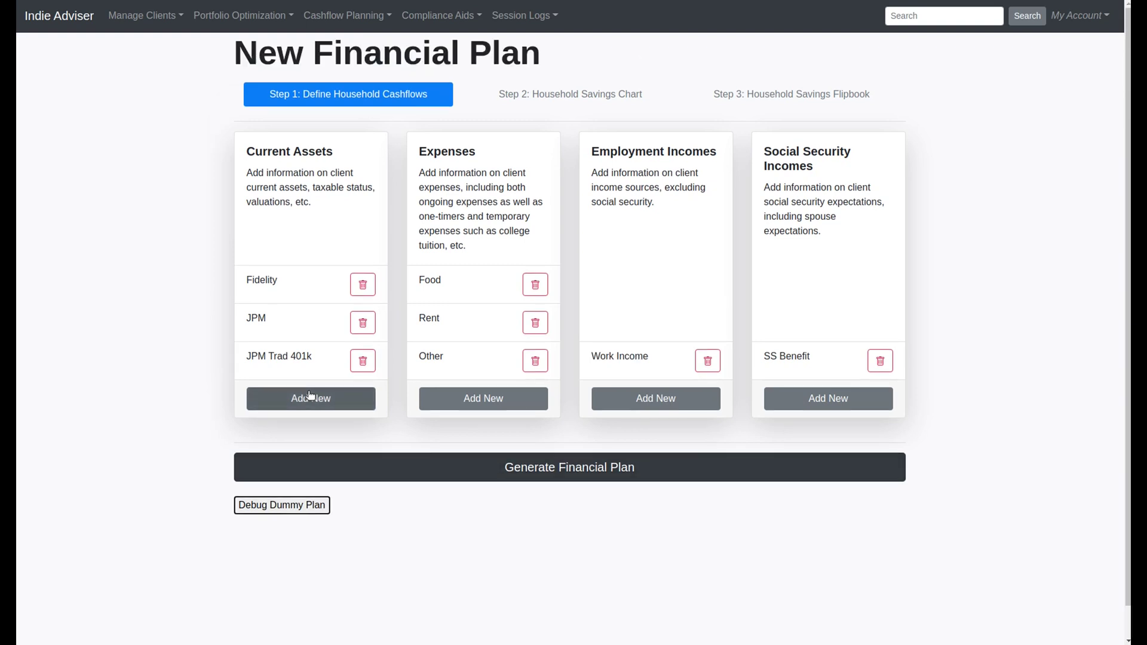
left_click(274, 468)
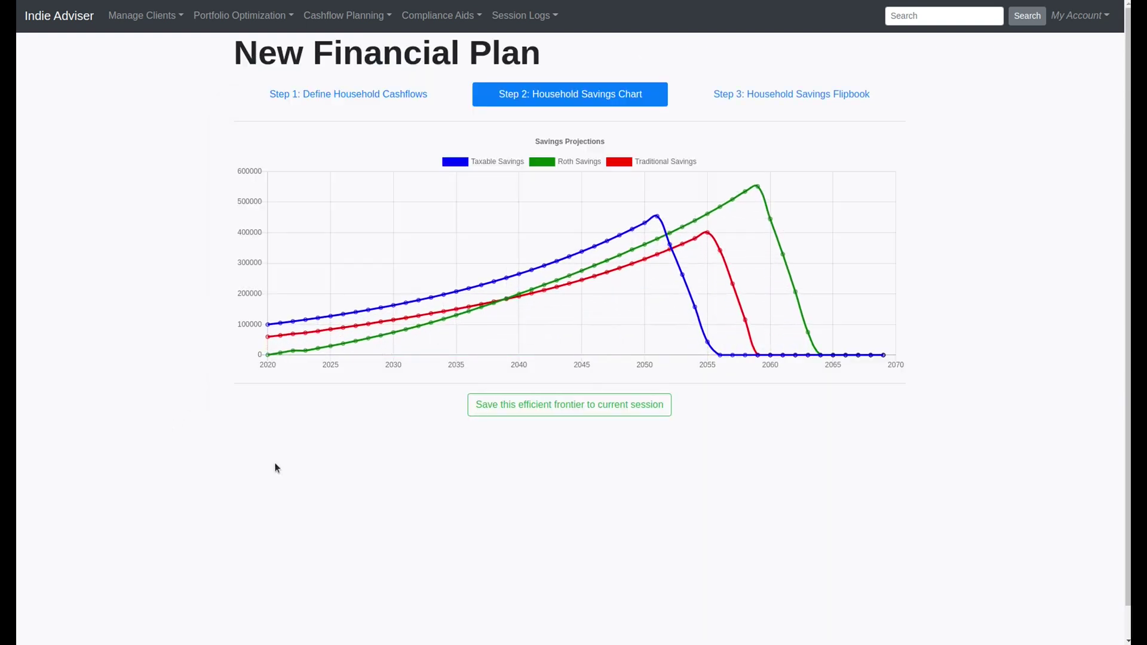
left_click(537, 411)
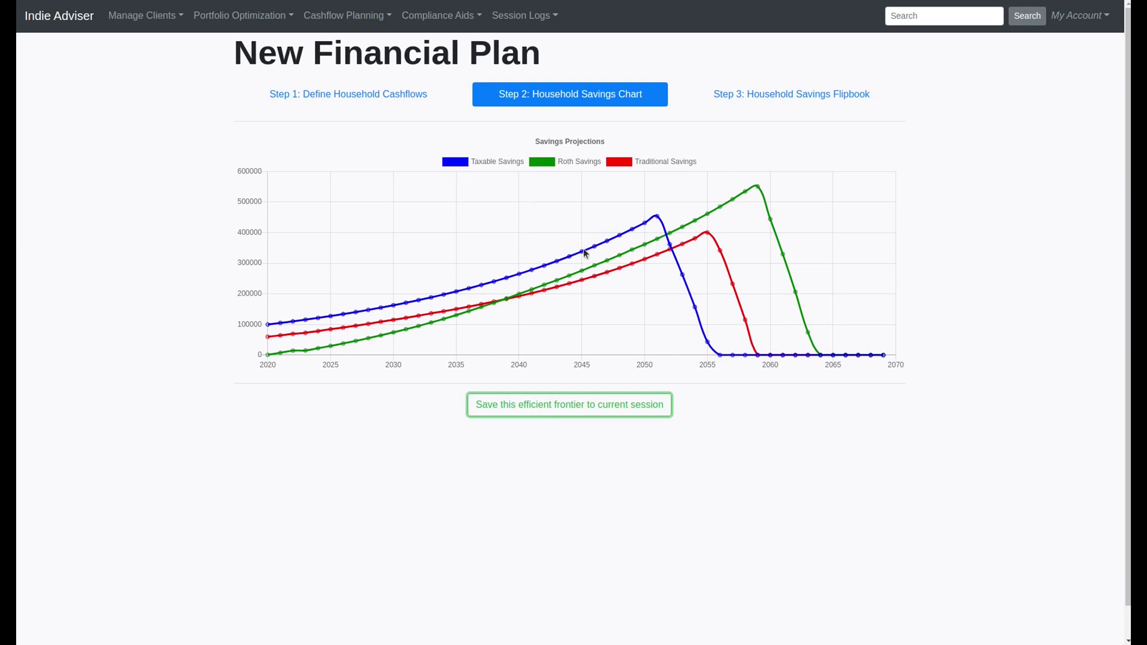
Step: Examine the yearly cashflows and savings balances in the household savings flipbook from 2020 through 2025
mouse_move(582, 253)
left_click(835, 95)
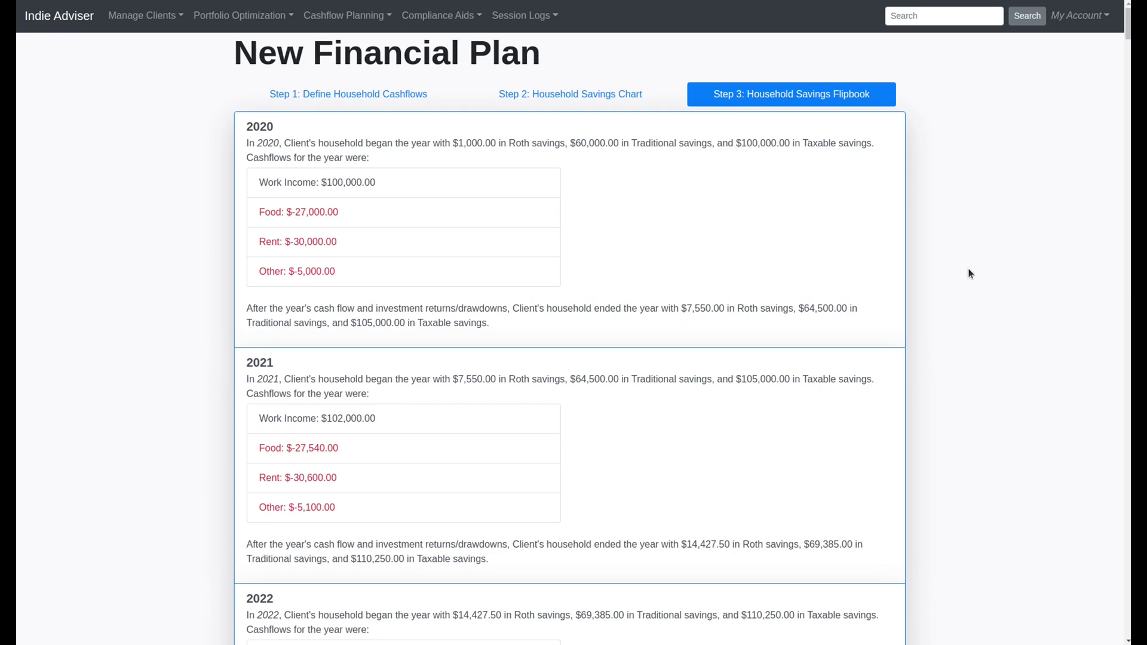
scroll(1001, 324, "down", 8)
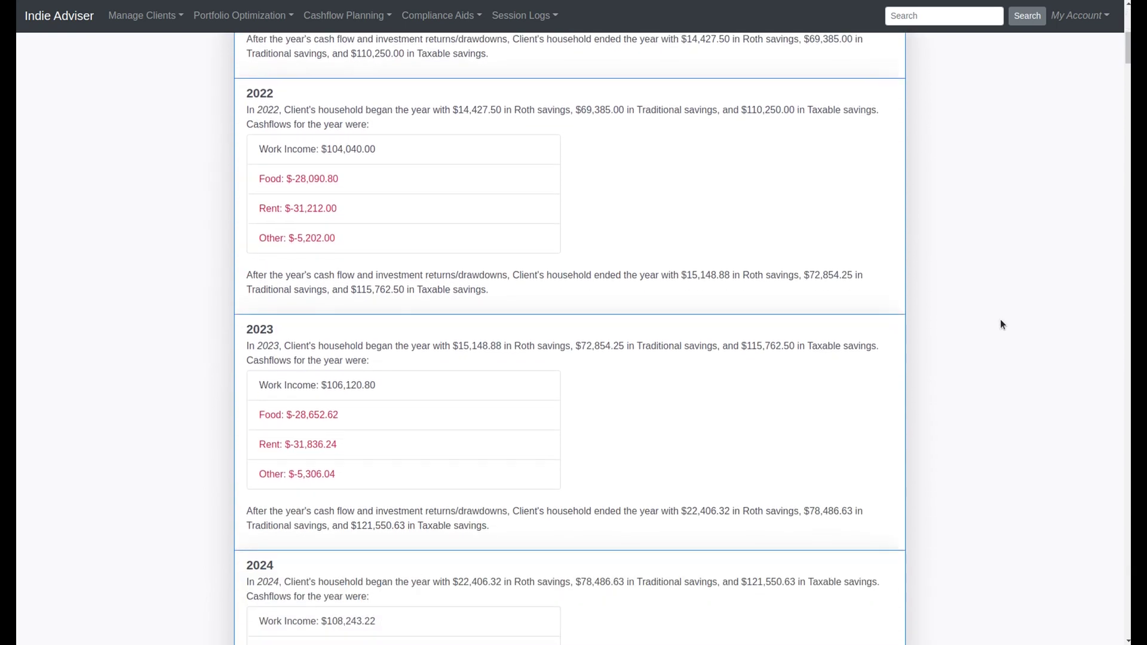
scroll(1001, 321, "down", 6)
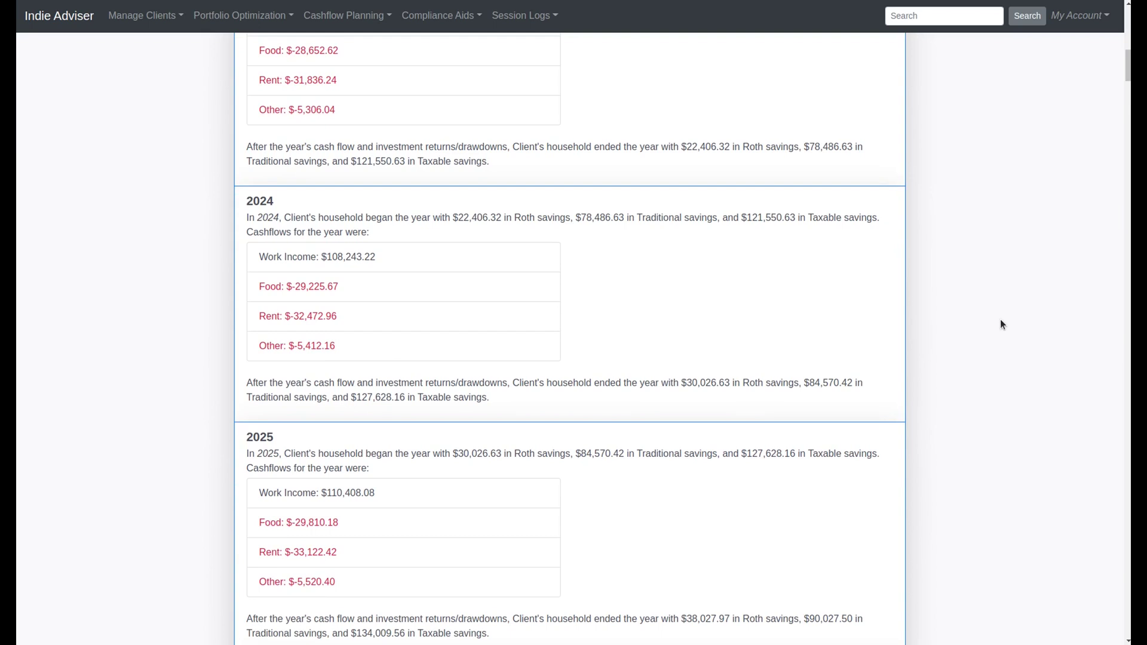
Step: Open the advising session record and review its notes, household savings projections, efficient frontier and selected portfolio allocation
scroll(1000, 323, "up", 14)
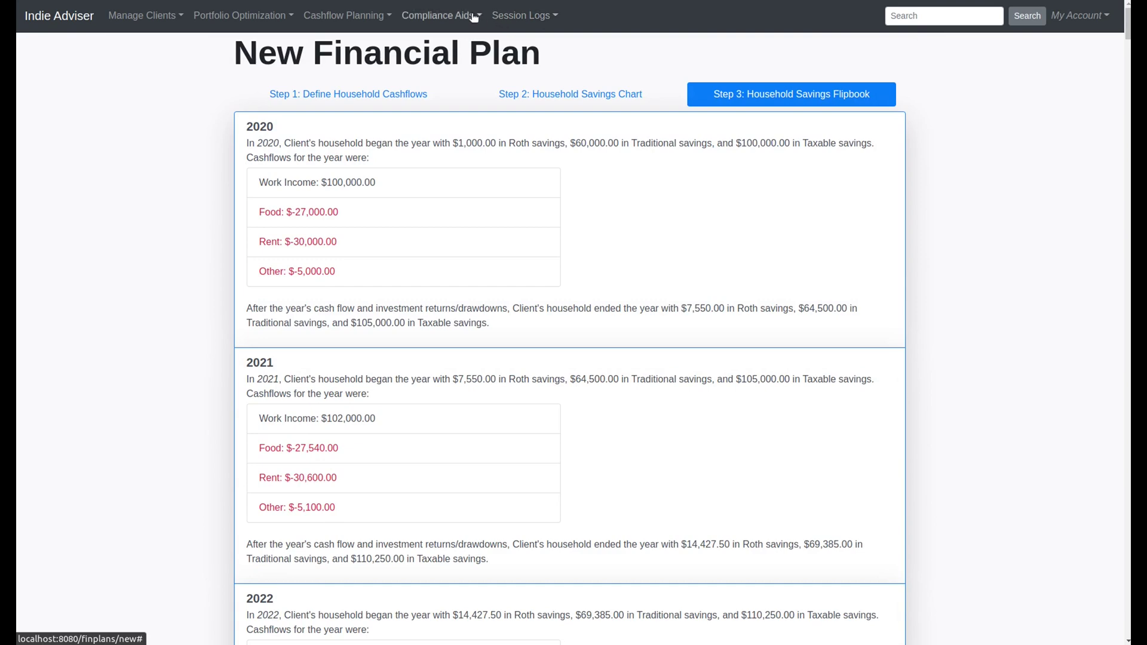
left_click(454, 17)
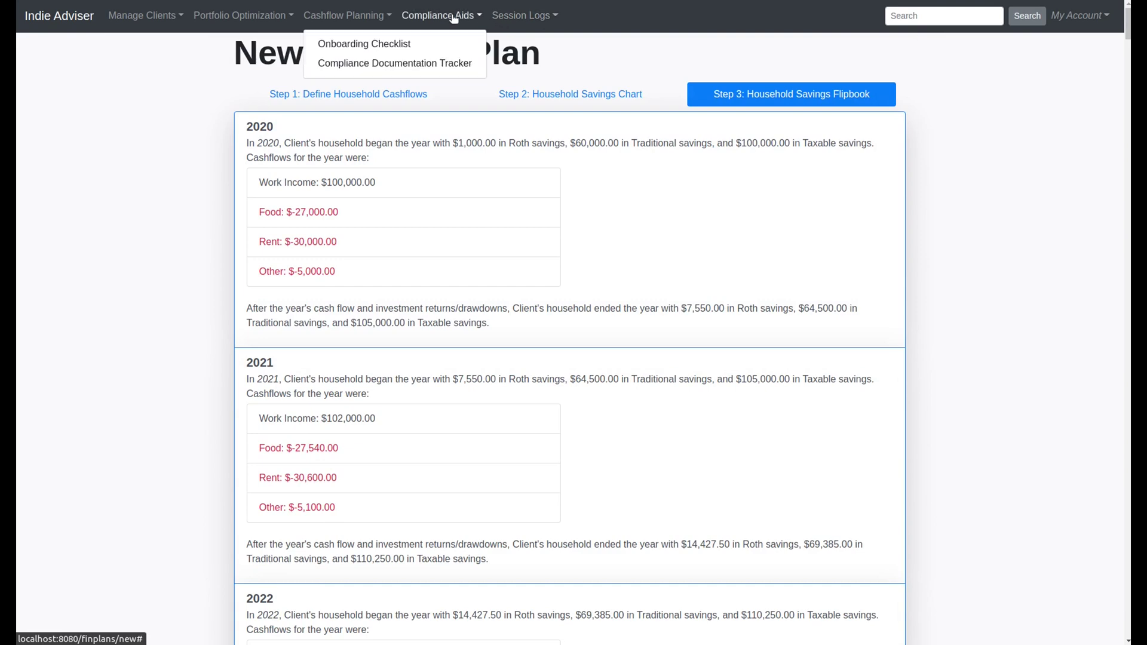
left_click(512, 18)
left_click(523, 42)
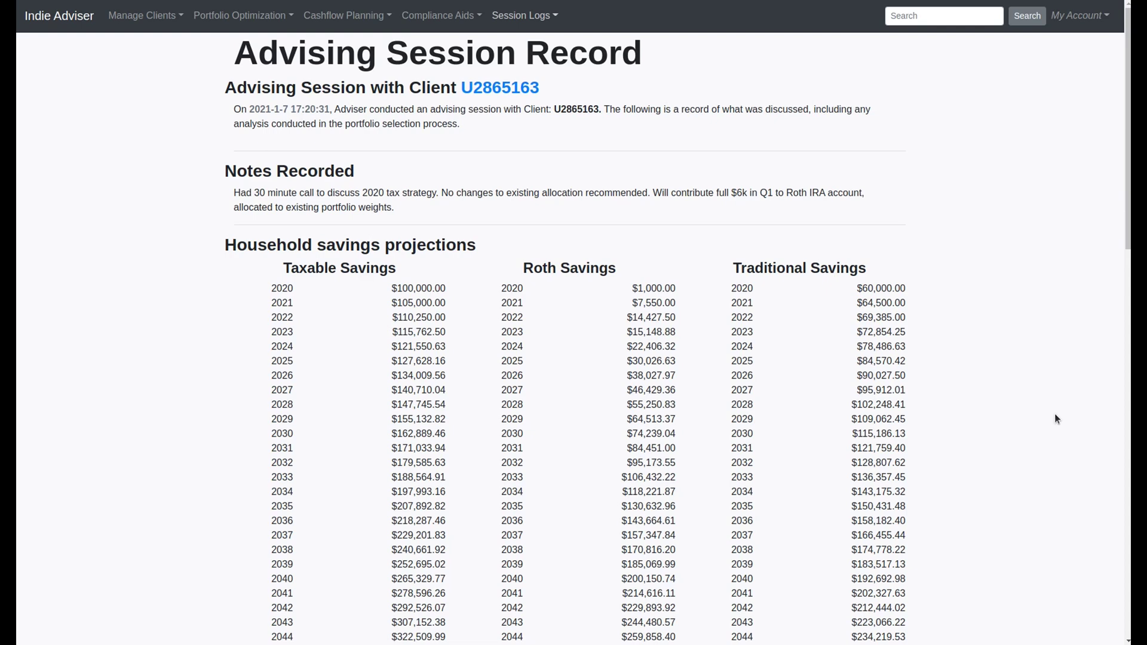
scroll(1055, 419, "down", 10)
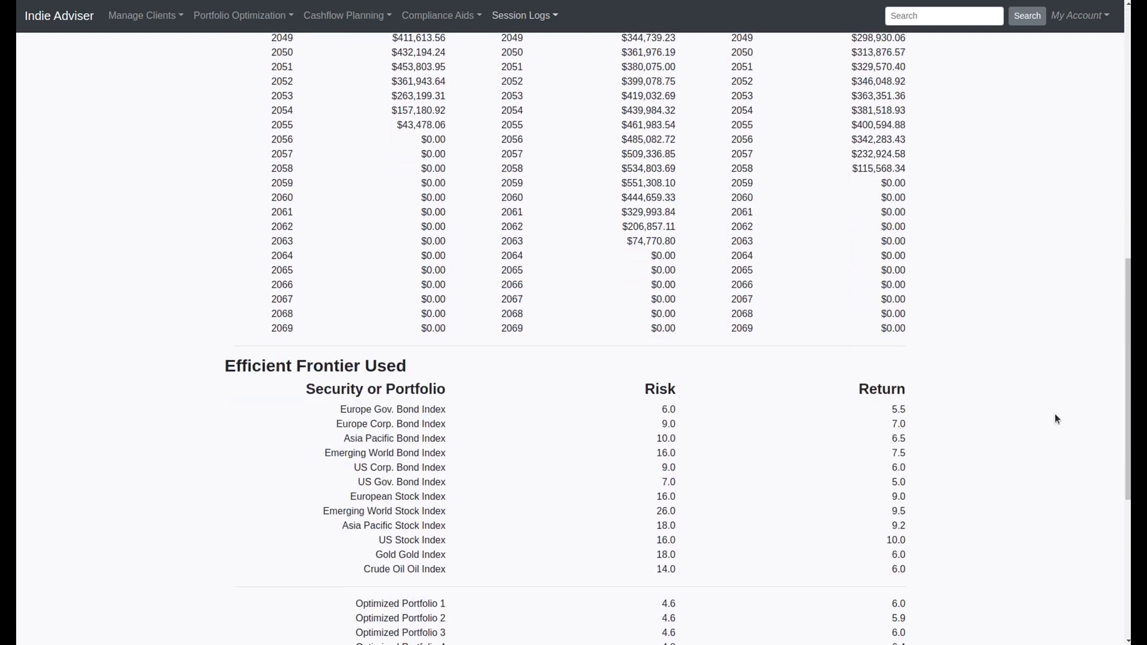
scroll(1055, 419, "down", 5)
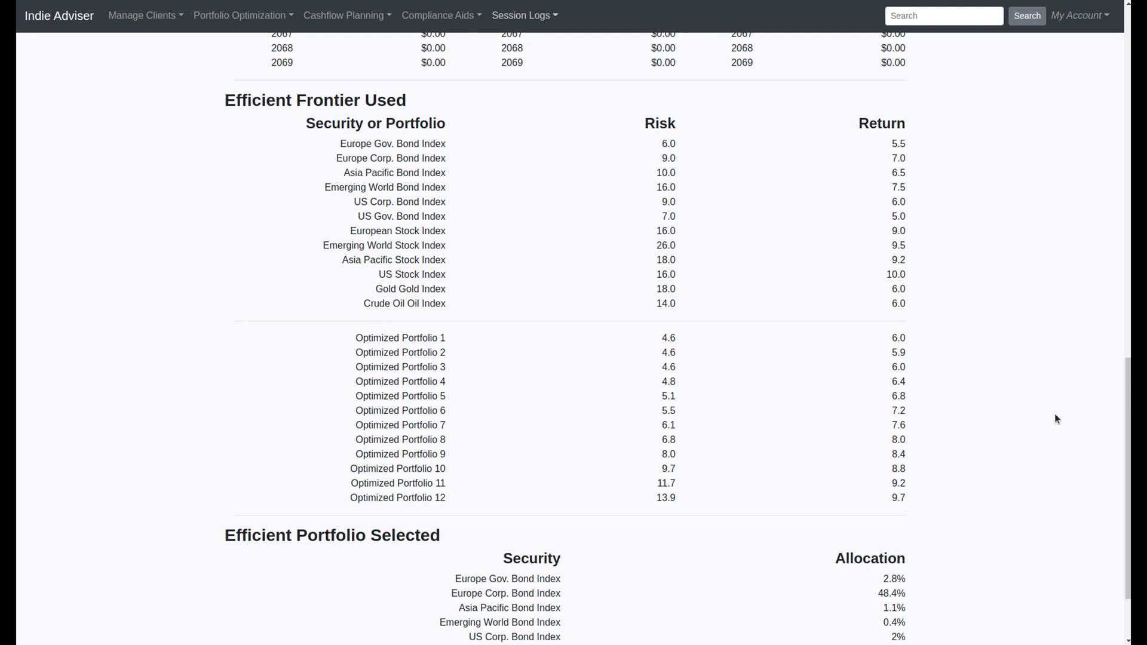
scroll(1055, 418, "down", 2)
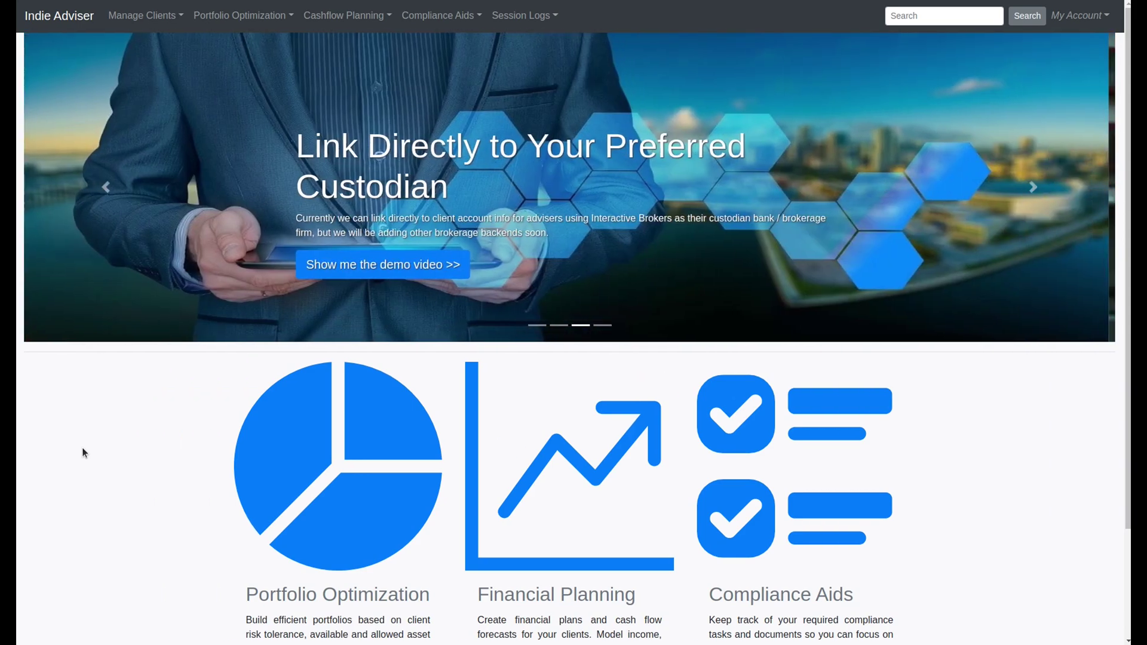
scroll(84, 453, "down", 2)
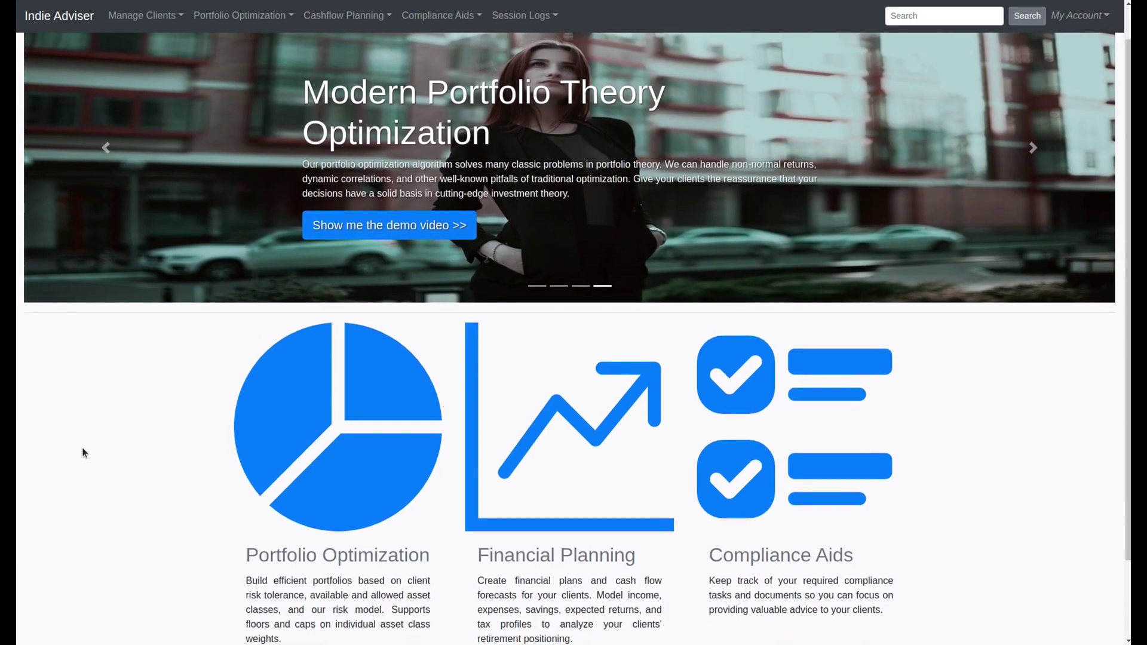